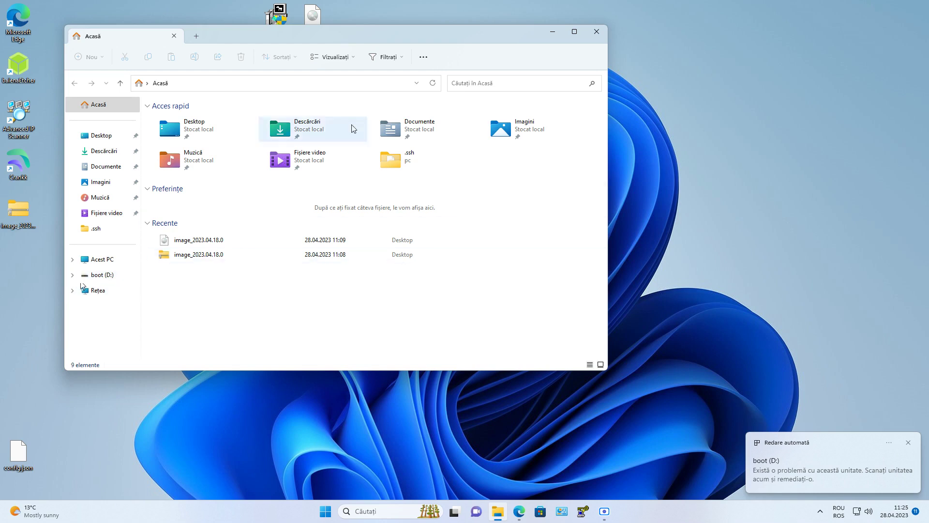
# - Close File Explorer, bring Edge back to the Crankk site and go to its Downloads page
pyautogui.click(596, 32)
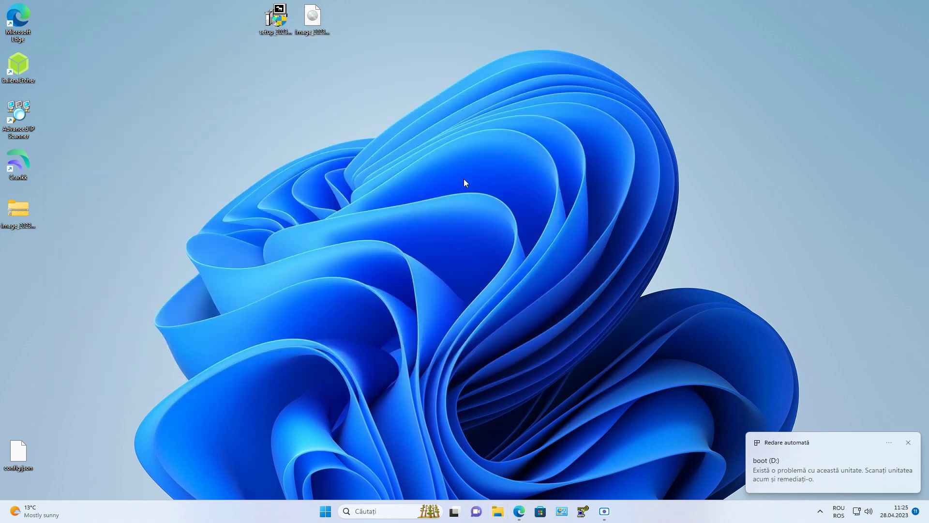
pyautogui.moveTo(516, 508)
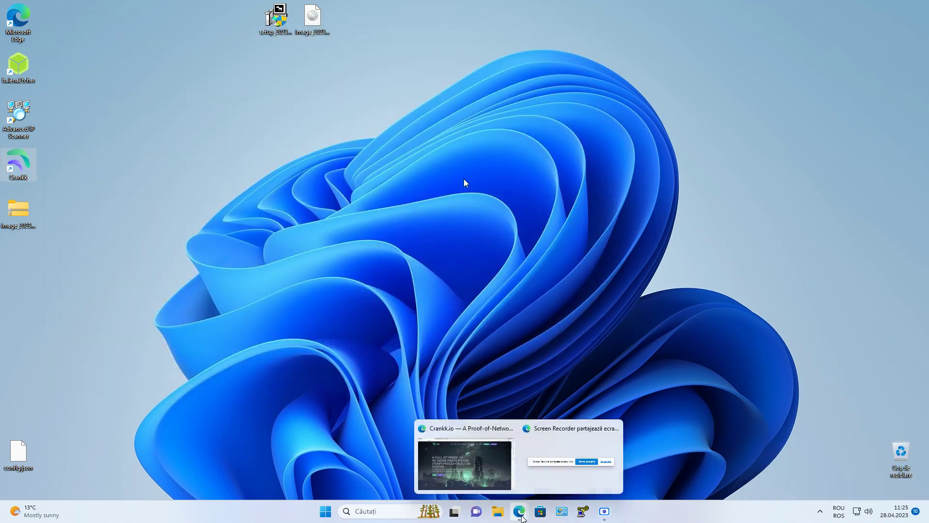
pyautogui.click(486, 473)
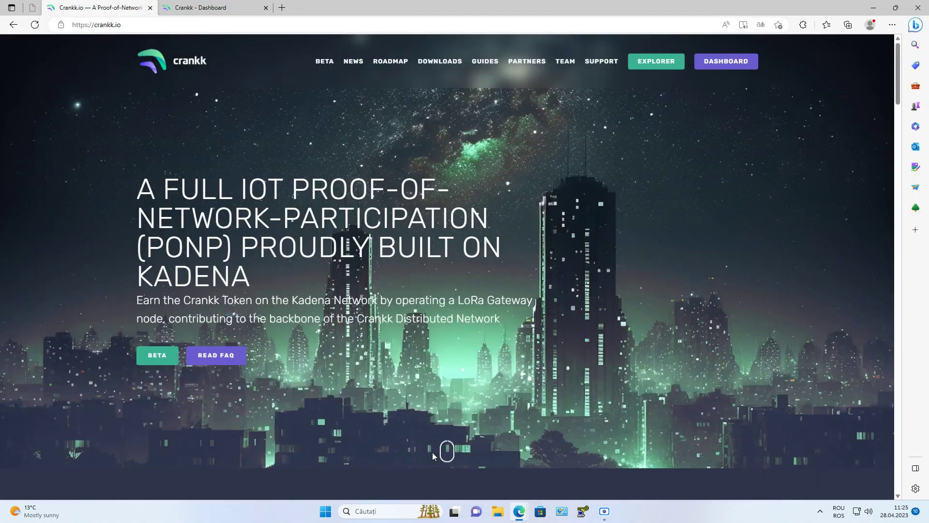
pyautogui.click(440, 61)
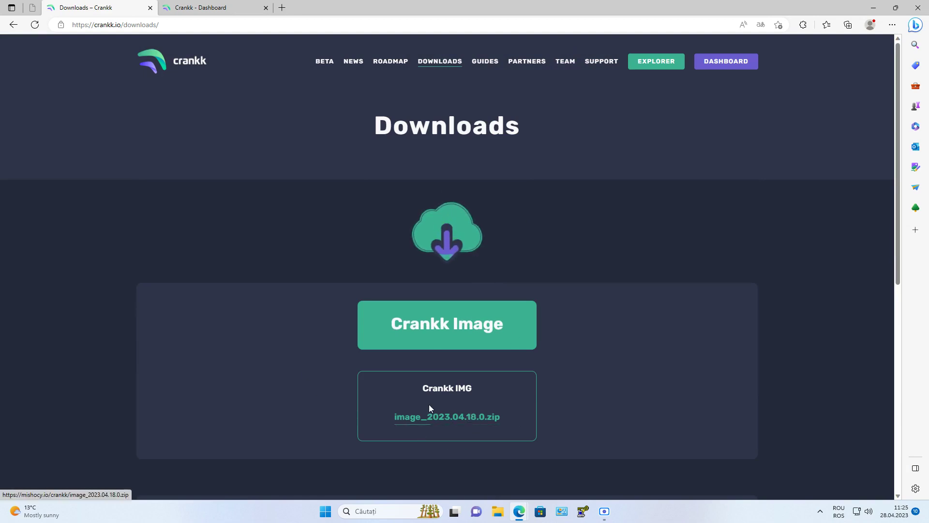
pyautogui.scroll(-7, 442, 404)
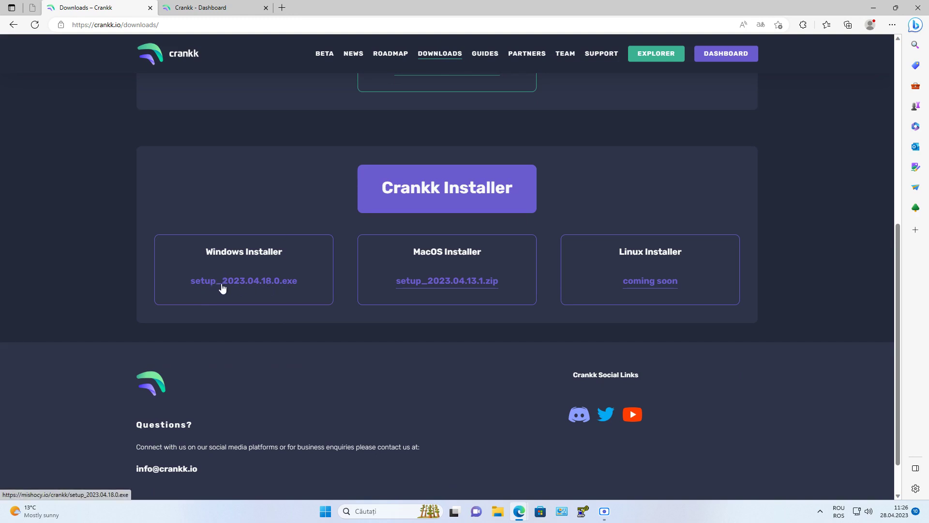
# - On the Guides page, expand Onboarding Full Hotspots and open the SenseCAP M1 guide
pyautogui.click(486, 55)
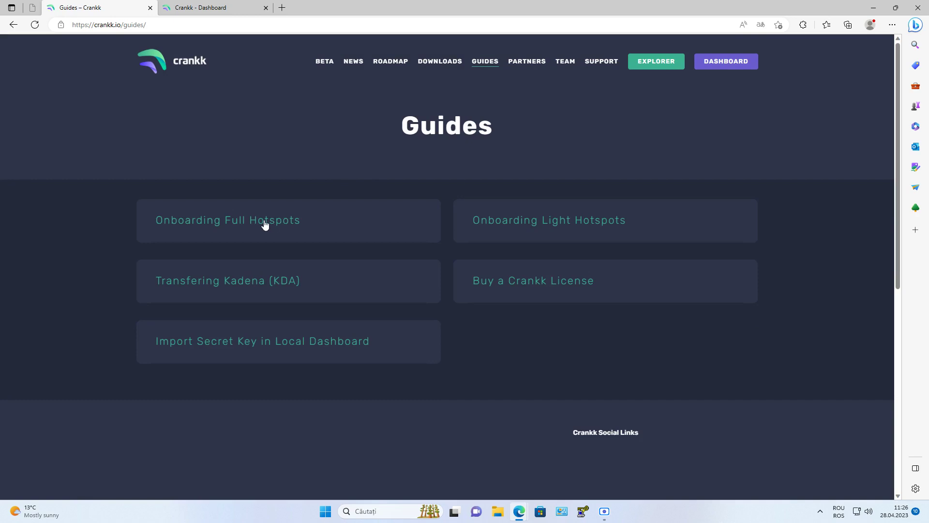
pyautogui.click(264, 227)
pyautogui.scroll(-5, 270, 234)
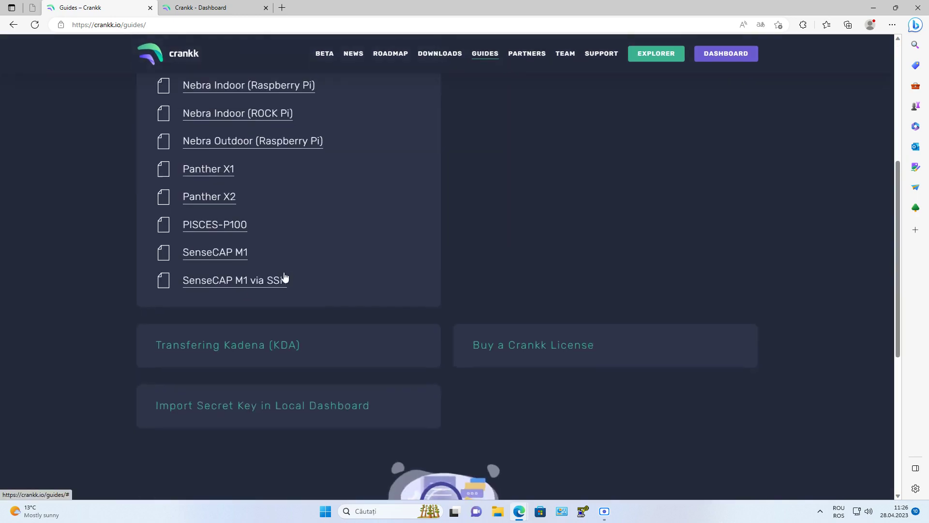
pyautogui.click(213, 252)
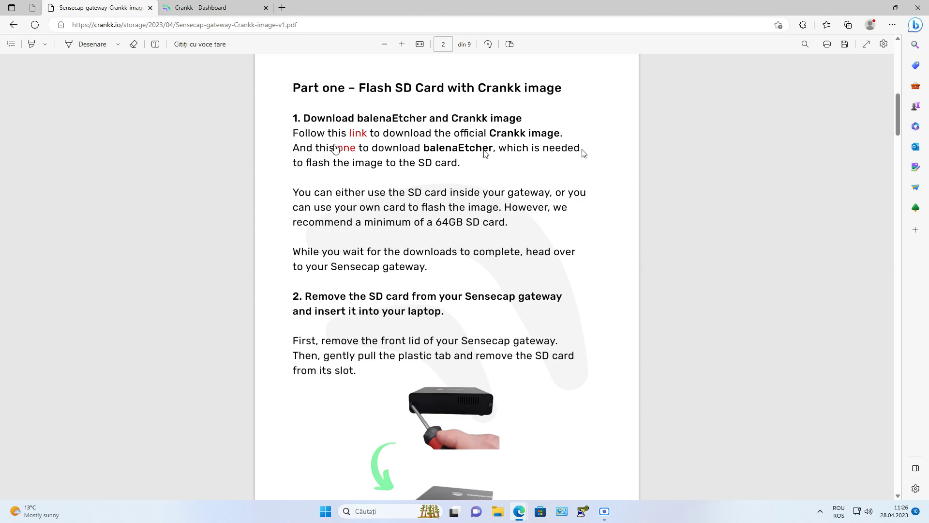
# - Go back from the PDF to the Crankk Guides page and decline translating it for now
pyautogui.click(13, 25)
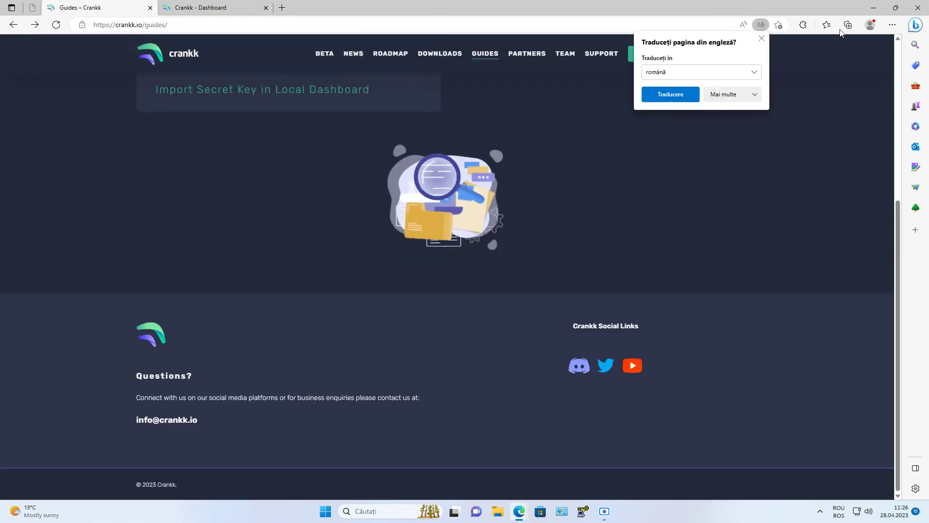
pyautogui.click(736, 96)
pyautogui.click(771, 109)
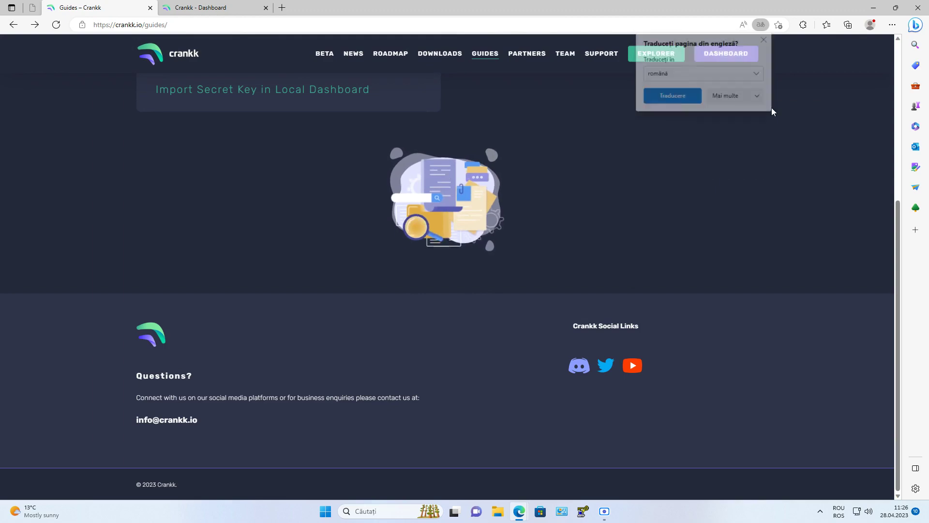
pyautogui.click(874, 11)
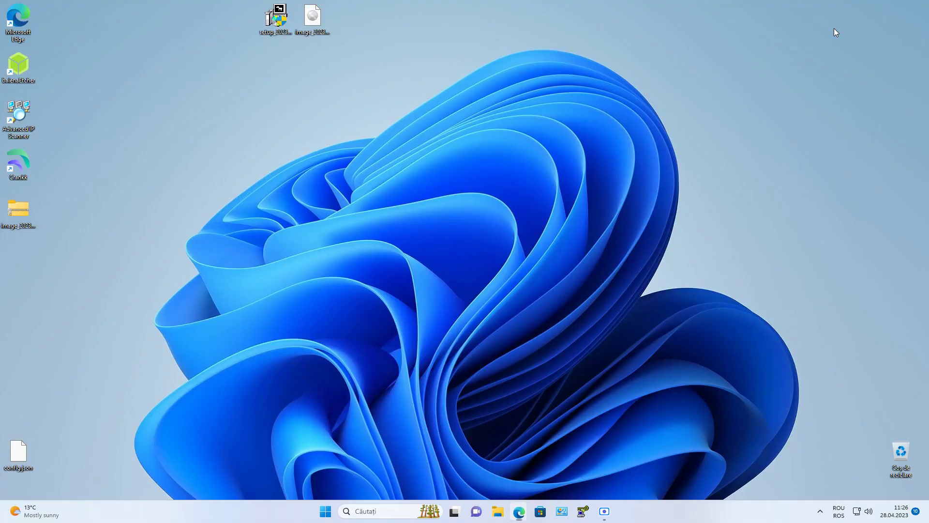
pyautogui.doubleClick(21, 212)
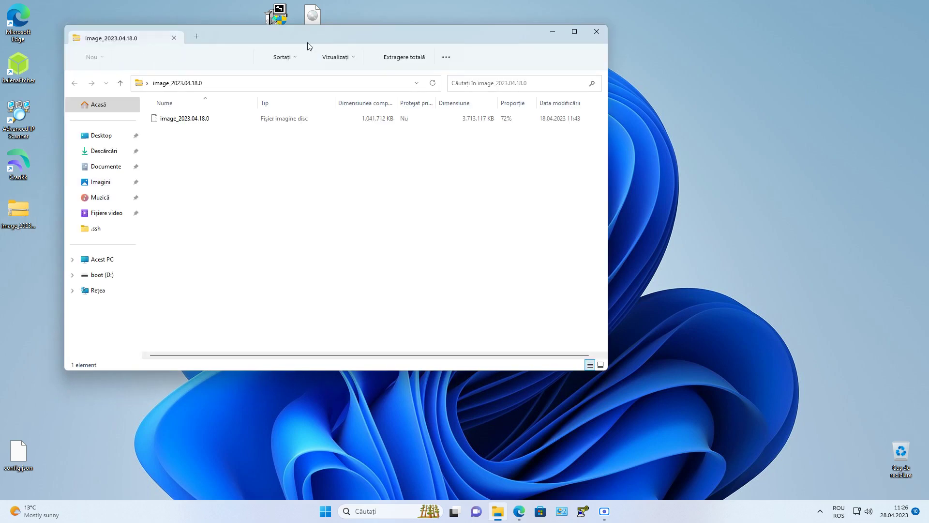
pyautogui.moveTo(346, 28); pyautogui.dragTo(517, 128)
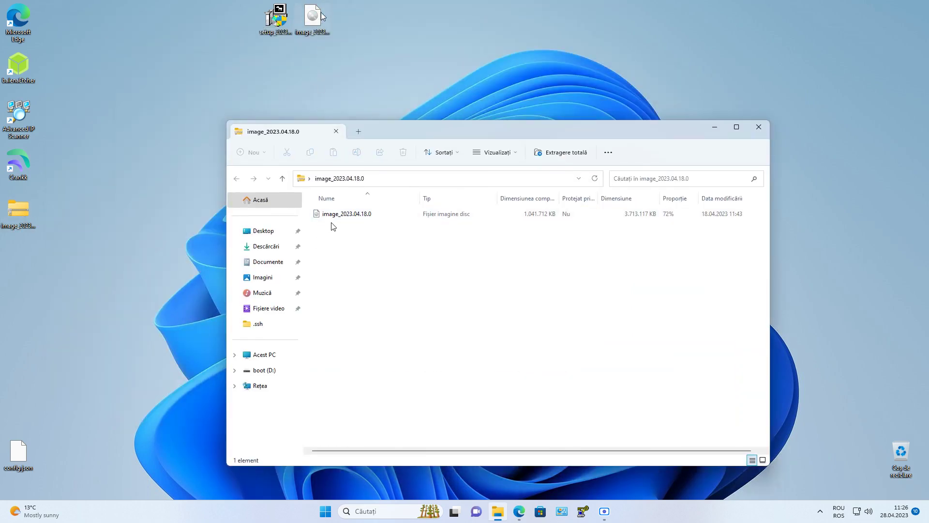
pyautogui.click(770, 125)
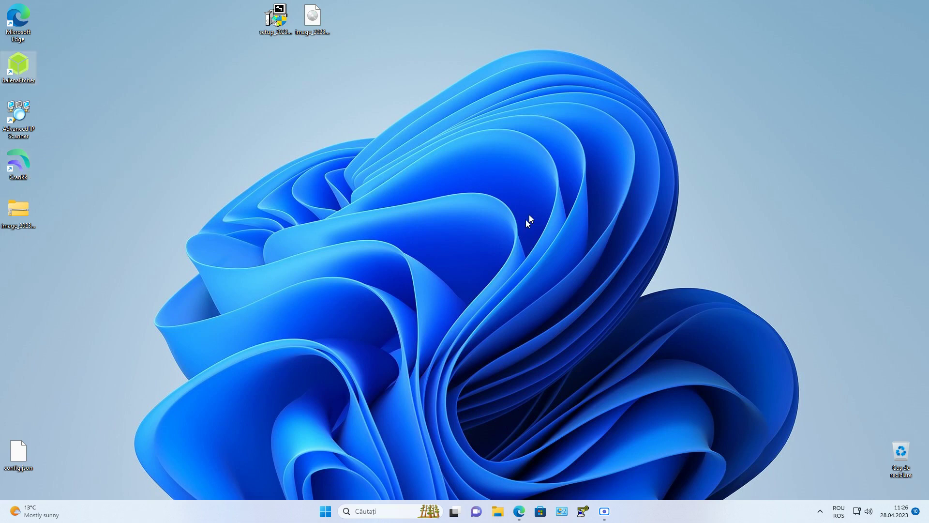
# - Load image_2023.04.18.0.img as the image to flash
pyautogui.click(353, 257)
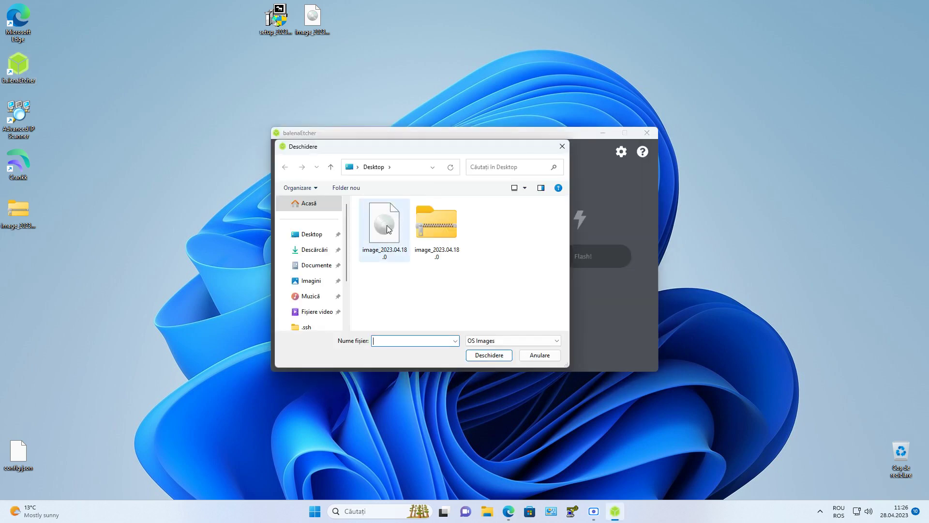
pyautogui.click(388, 224)
pyautogui.click(485, 355)
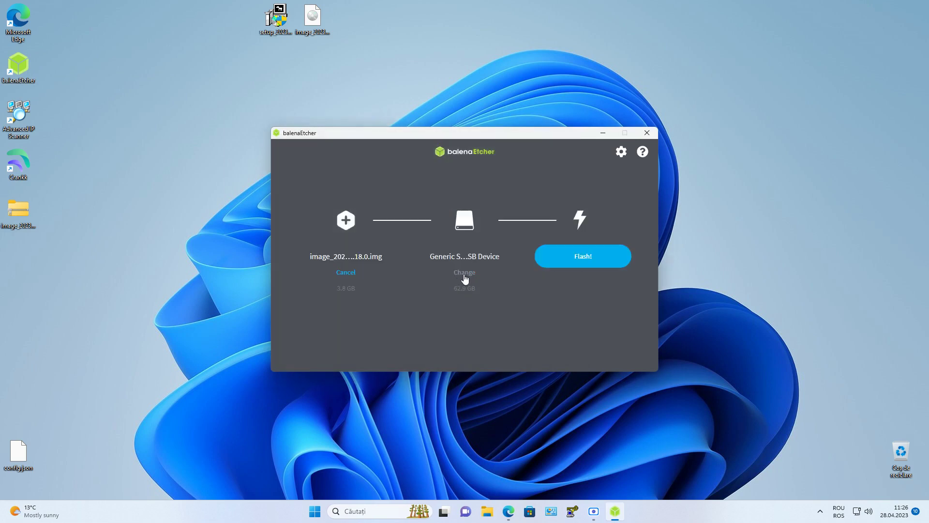
# - Select the 62.9 GB USB storage drive D: as the flash target
pyautogui.click(464, 274)
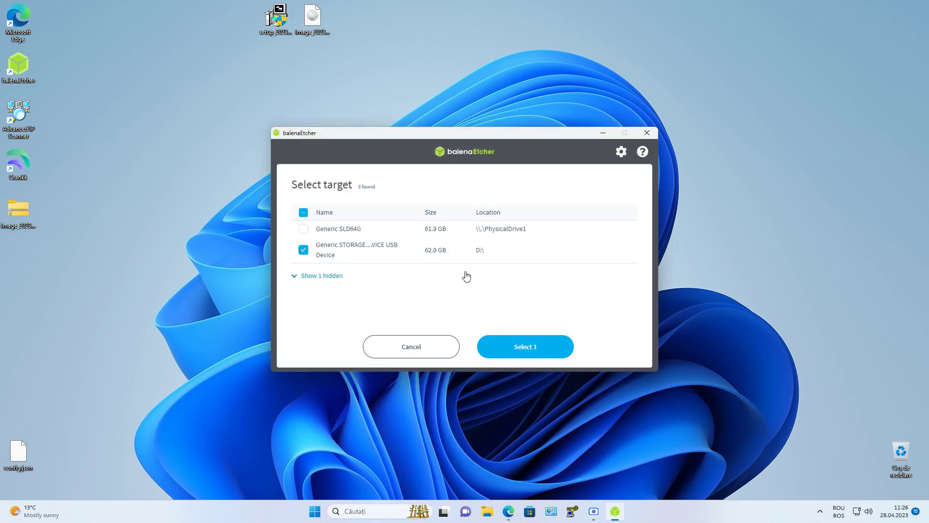
pyautogui.click(304, 250)
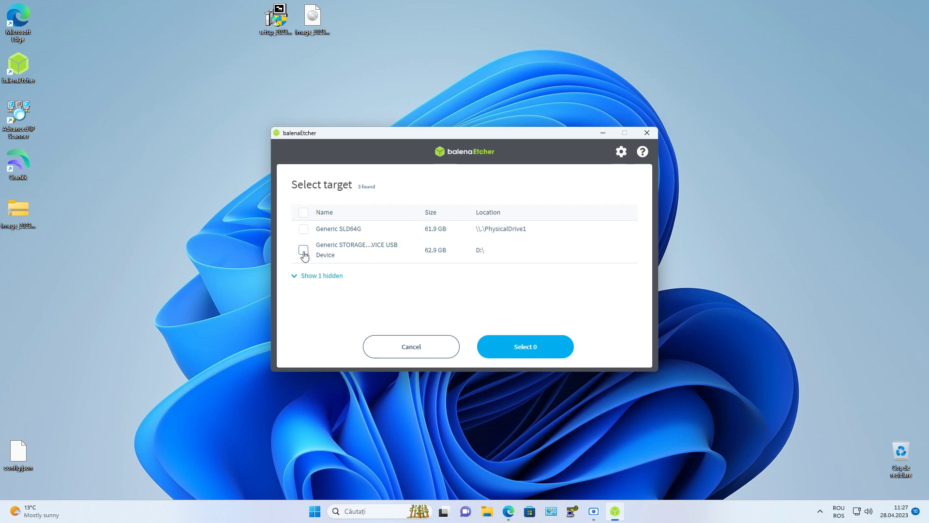
pyautogui.click(303, 249)
pyautogui.click(525, 348)
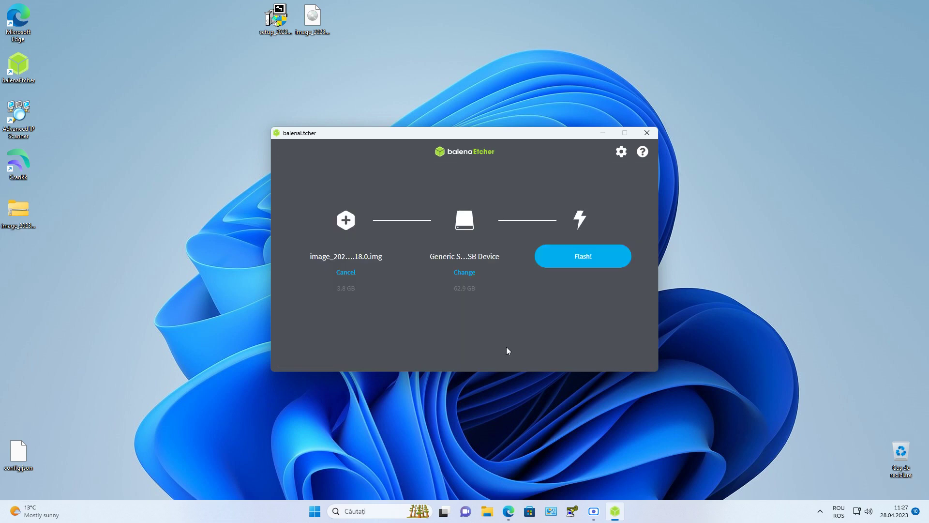
# - Flash the Crankk image onto USB drive D: and close balenaEtcher after Flash Completed
pyautogui.click(574, 258)
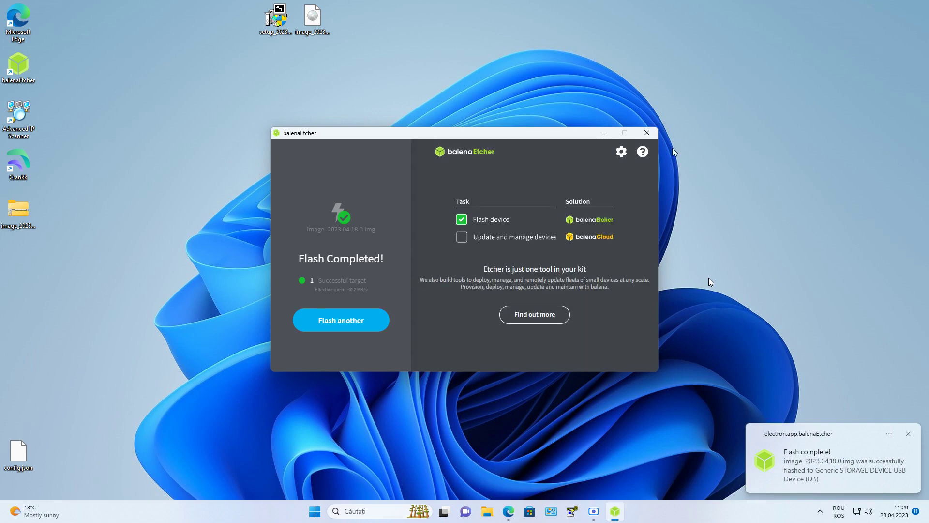
pyautogui.click(648, 135)
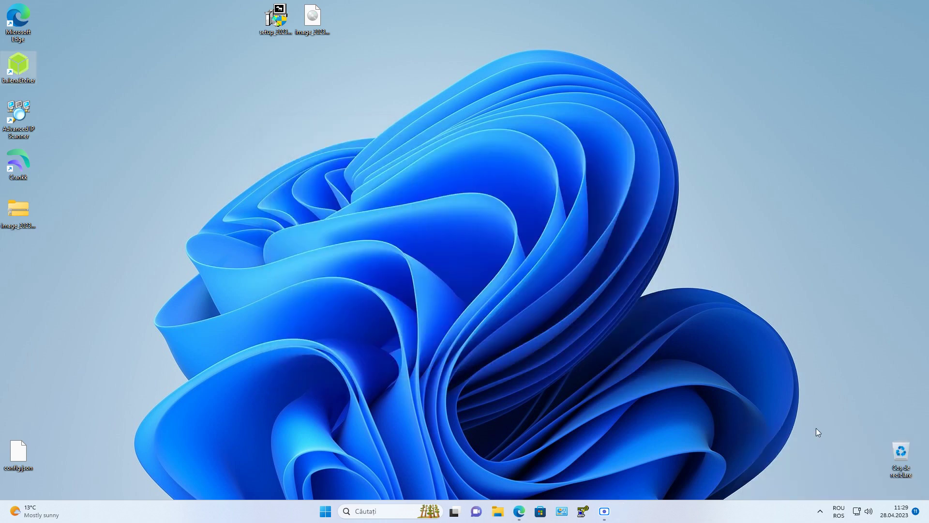
pyautogui.click(498, 511)
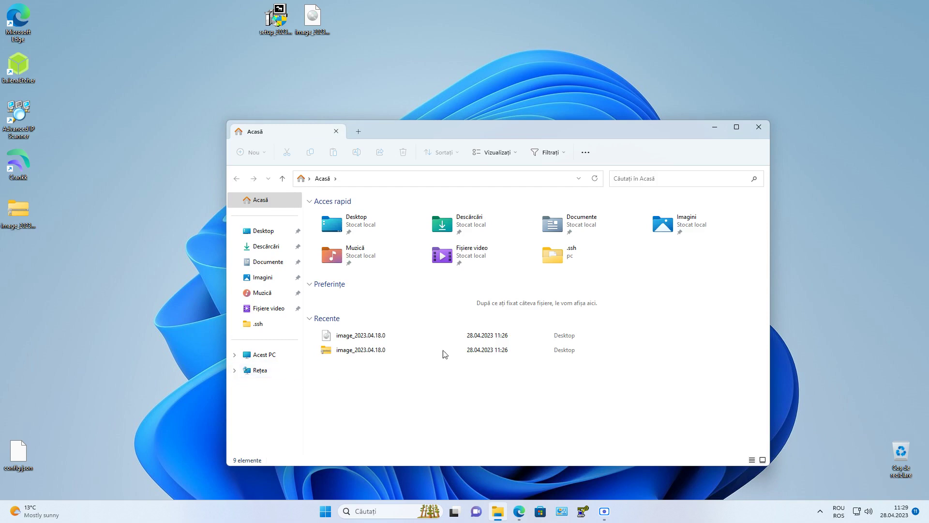
pyautogui.click(763, 129)
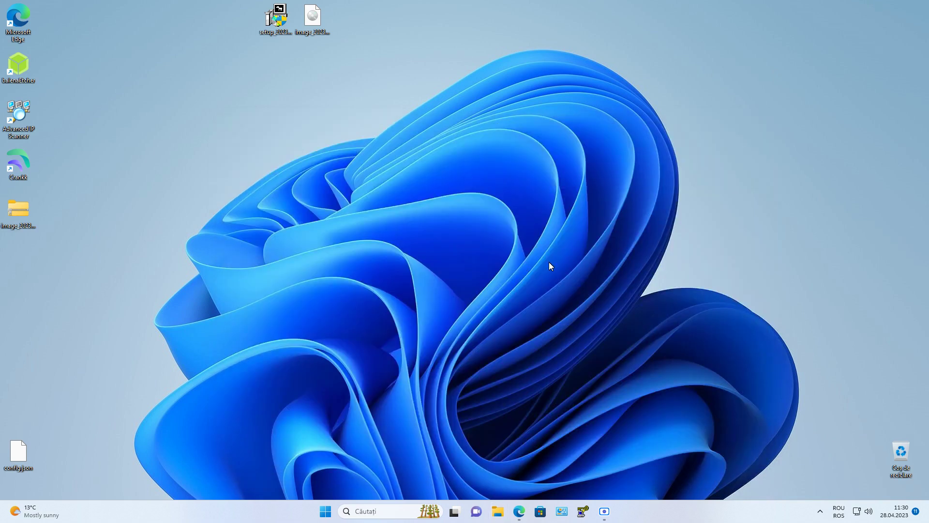
pyautogui.rightClick(298, 199)
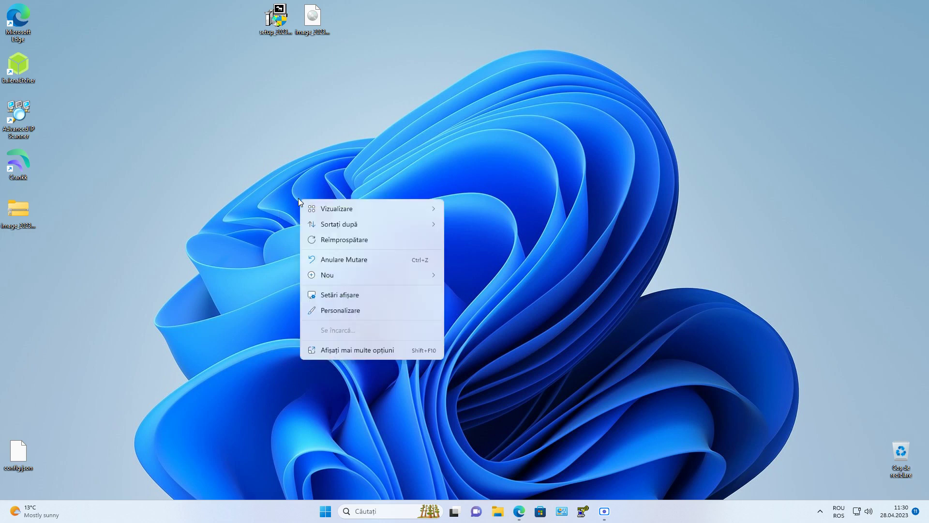
pyautogui.click(342, 239)
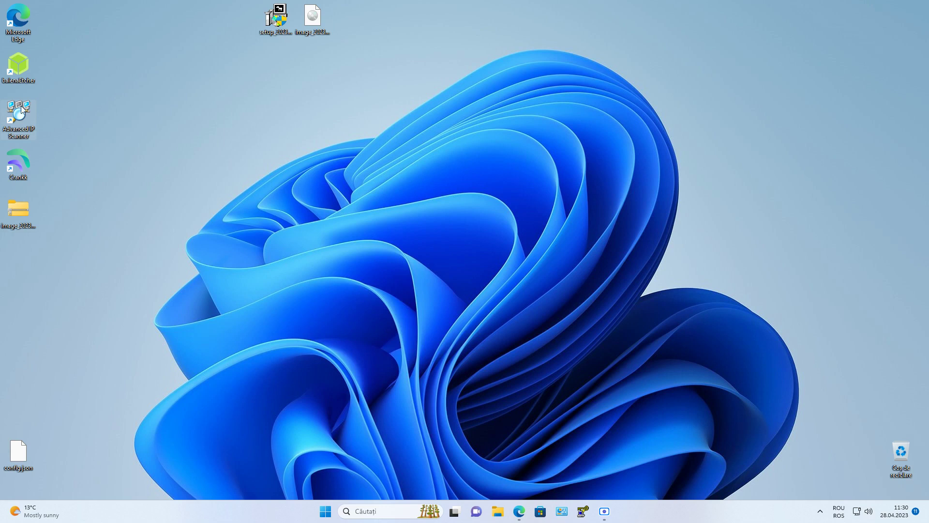
# - Run a network scan, pick out the Raspberry Pi at 192.168.1.13, then close the scanner
pyautogui.doubleClick(21, 109)
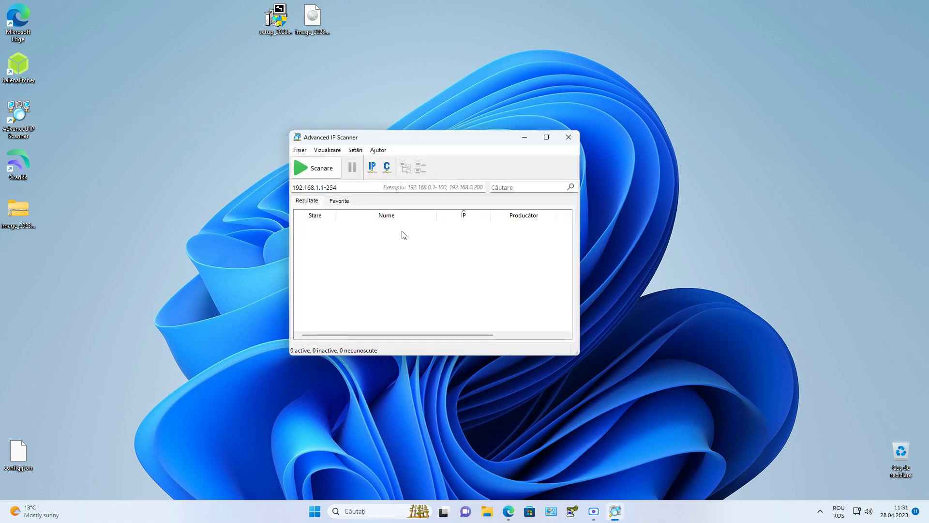
pyautogui.click(304, 173)
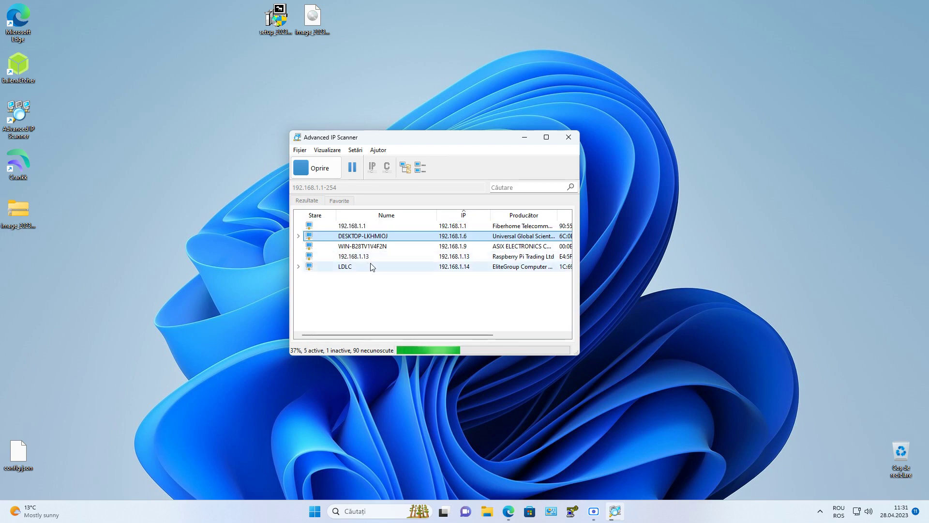
pyautogui.click(353, 258)
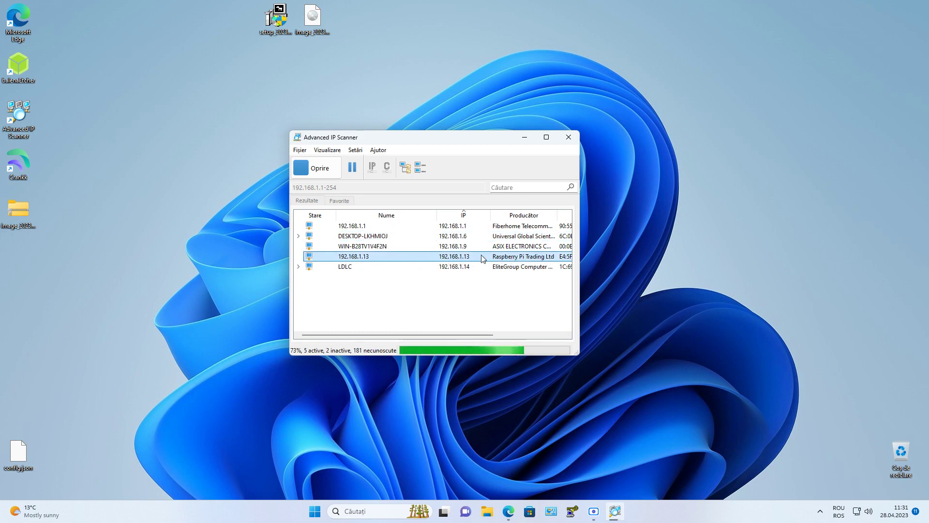
pyautogui.click(576, 141)
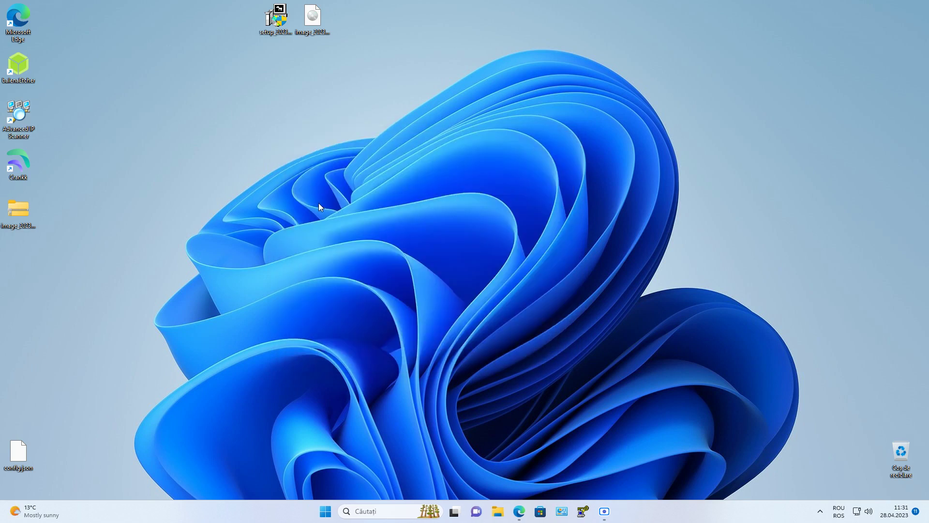
# - Refresh the desktop and accept the CrankkSetup terms
pyautogui.rightClick(319, 203)
pyautogui.click(351, 245)
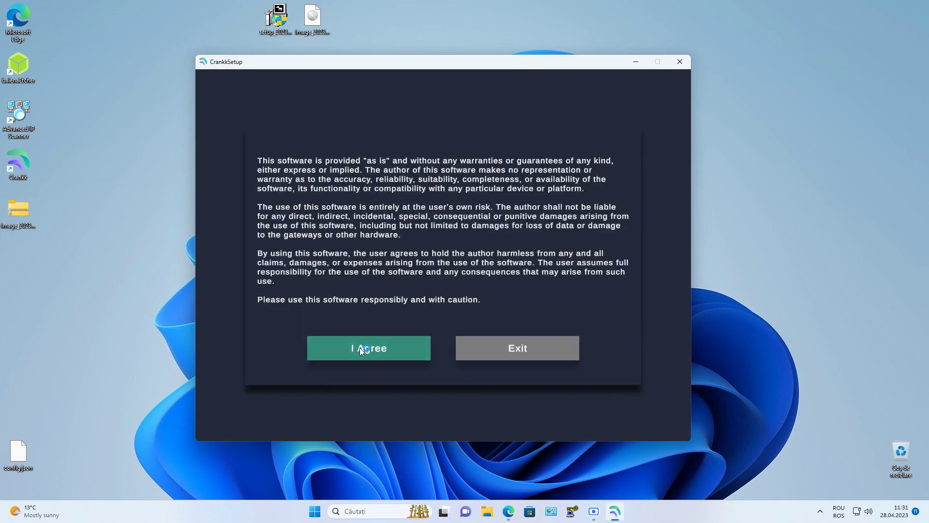
pyautogui.click(361, 349)
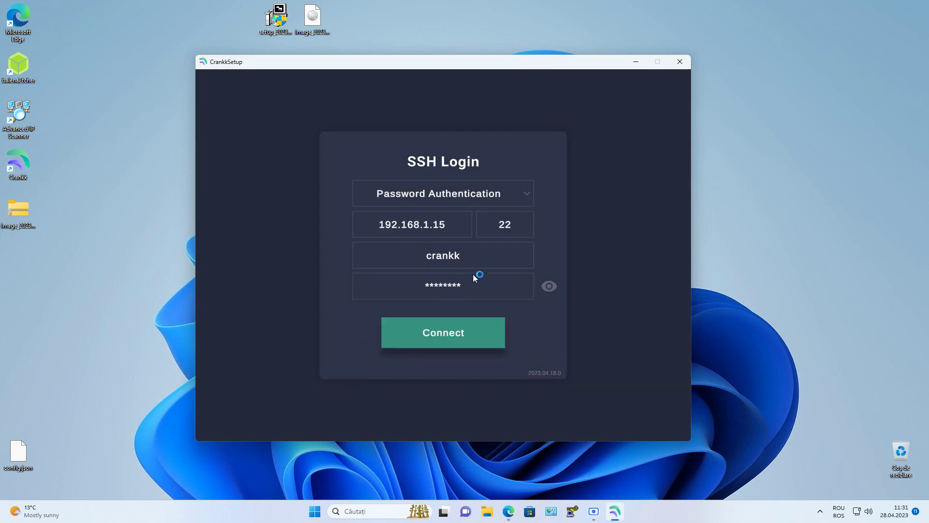
# - Correct the gateway IP to 192.168.1.13, verify the password and connect over SSH
pyautogui.click(448, 221)
pyautogui.click(452, 223)
pyautogui.press('BackSpace')
pyautogui.write('3')
pyautogui.click(545, 286)
pyautogui.click(443, 336)
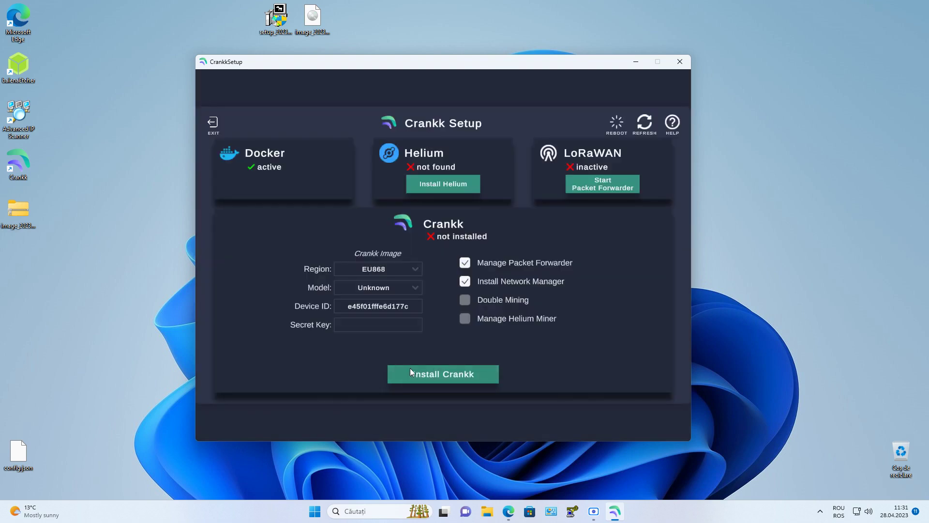
# - Choose Sensecap as the gateway model and install the Helium Miner container
pyautogui.click(397, 290)
pyautogui.click(365, 315)
pyautogui.click(437, 182)
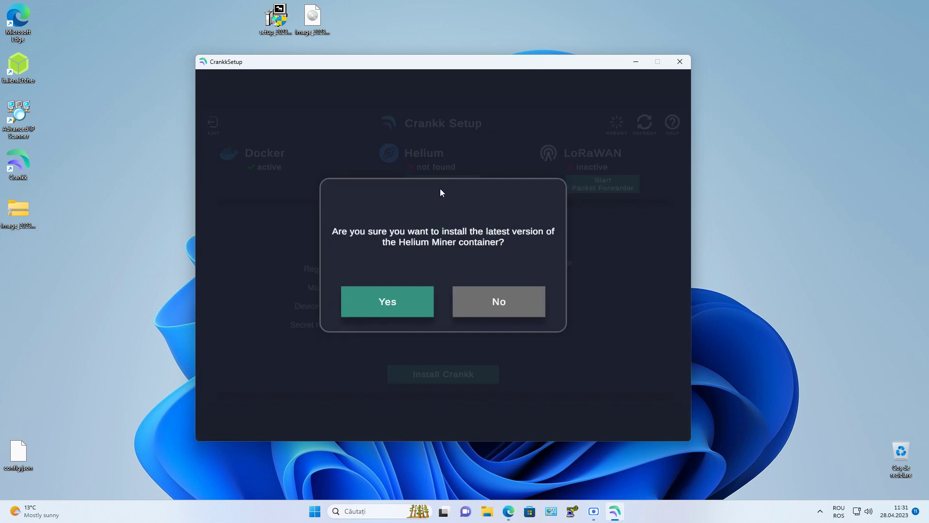
pyautogui.click(400, 297)
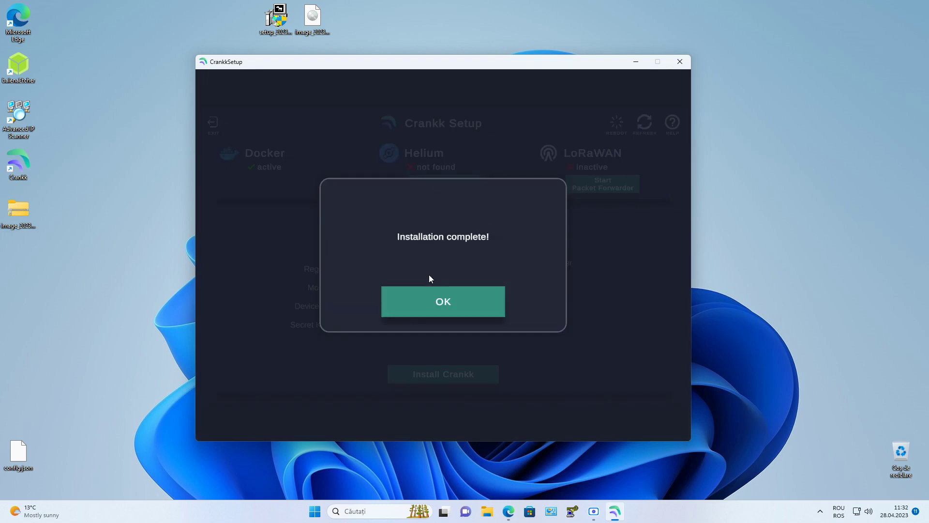
pyautogui.click(423, 301)
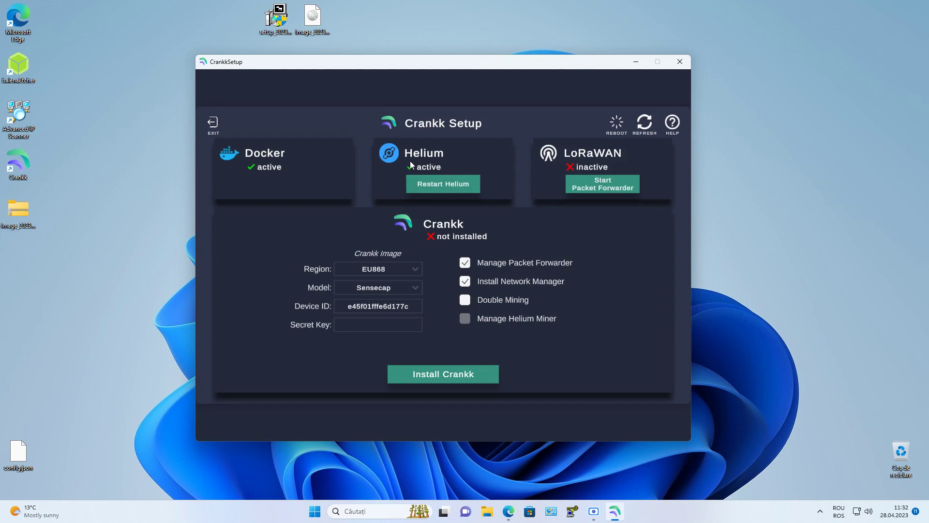
# - Enable Double Mining and Manage Helium Miner, then install Crankk on the gateway
pyautogui.click(465, 299)
pyautogui.click(468, 320)
pyautogui.click(437, 374)
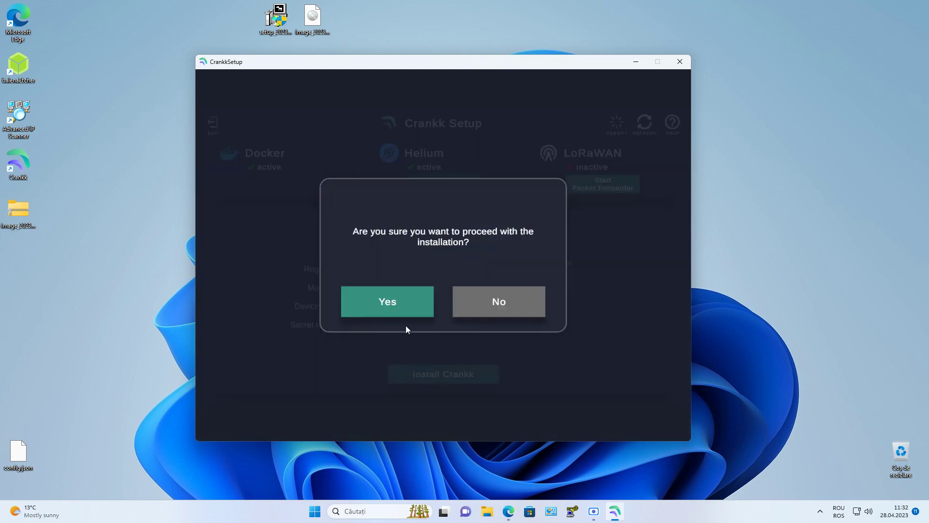
pyautogui.click(392, 310)
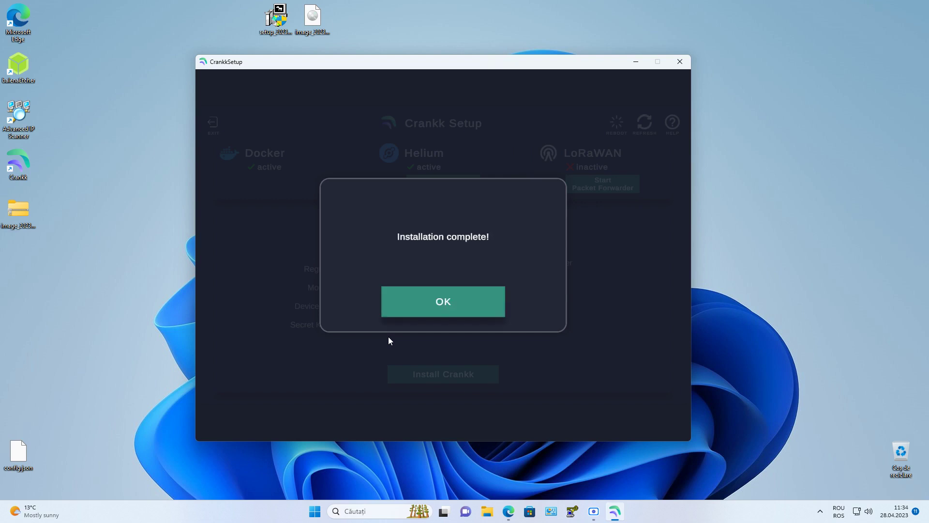
pyautogui.click(415, 308)
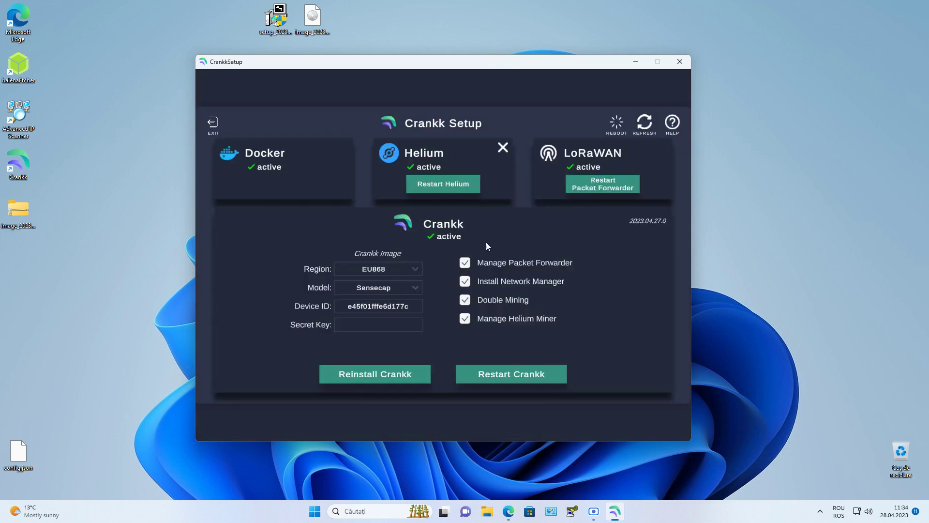
# - Request a gateway reboot and select the gateway's Device ID
pyautogui.click(618, 123)
pyautogui.moveTo(411, 305); pyautogui.dragTo(369, 310)
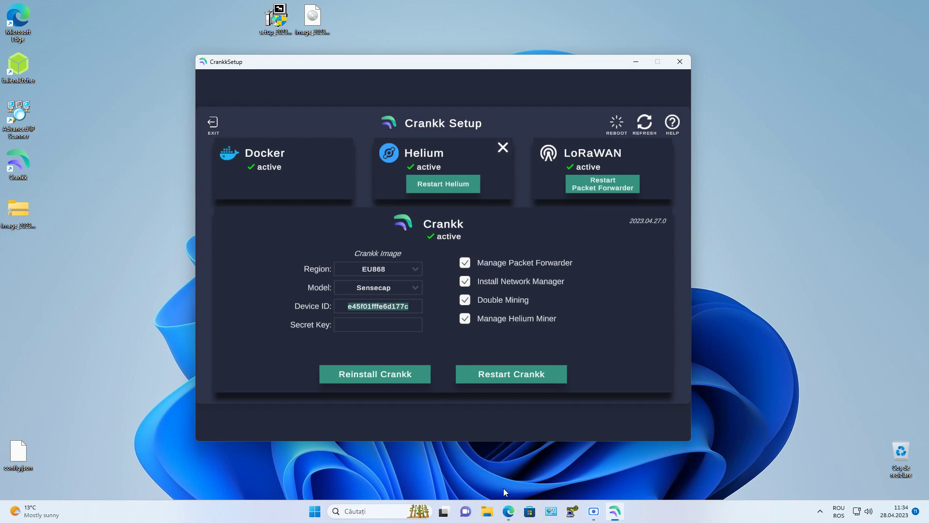
pyautogui.click(508, 511)
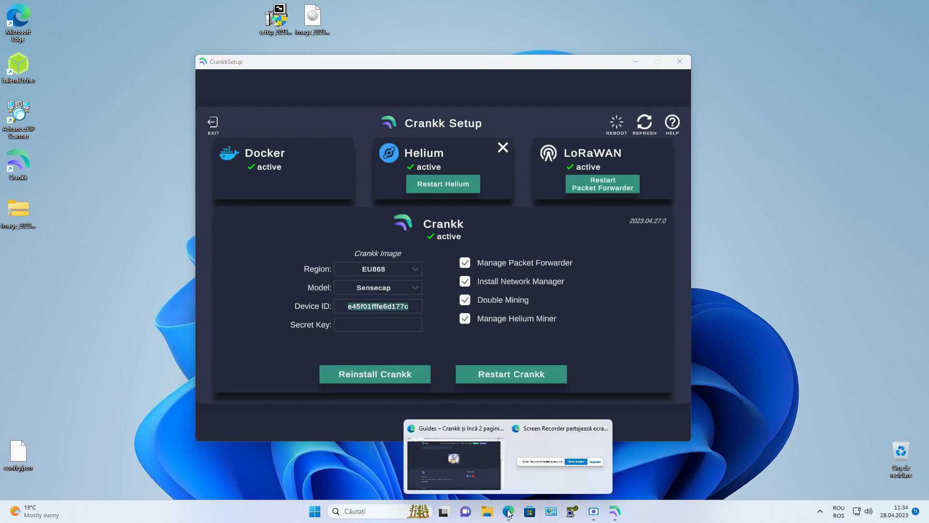
# - Switch to the Crankk Dashboard Wallets page and begin assigning a SenseCAP gateway
pyautogui.click(480, 457)
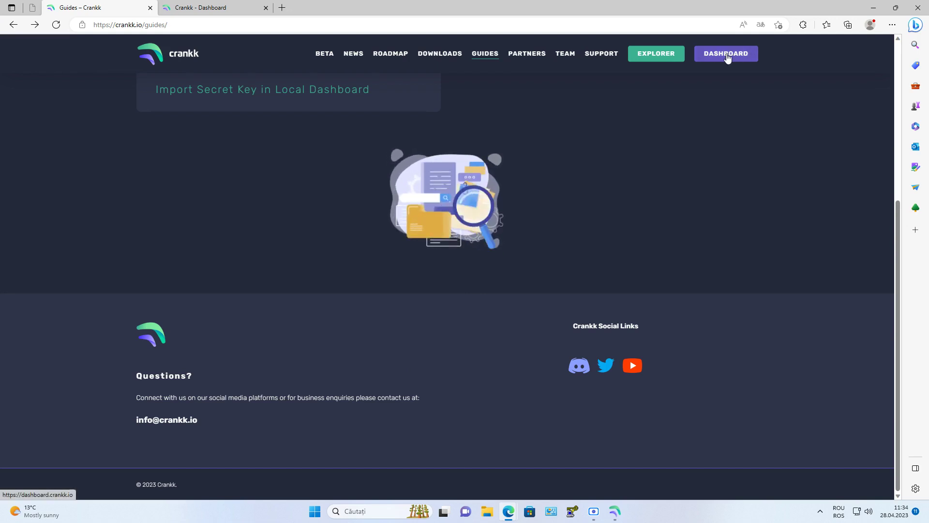
pyautogui.click(206, 13)
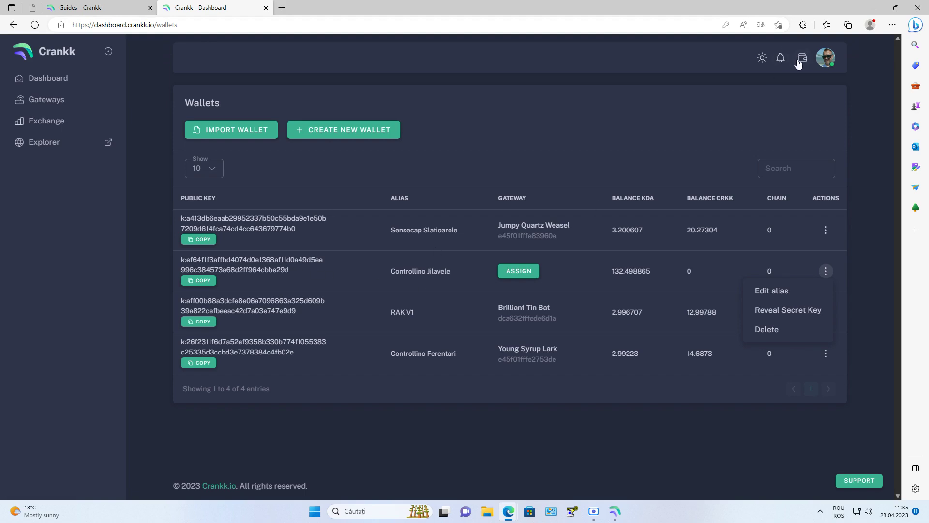
pyautogui.click(519, 271)
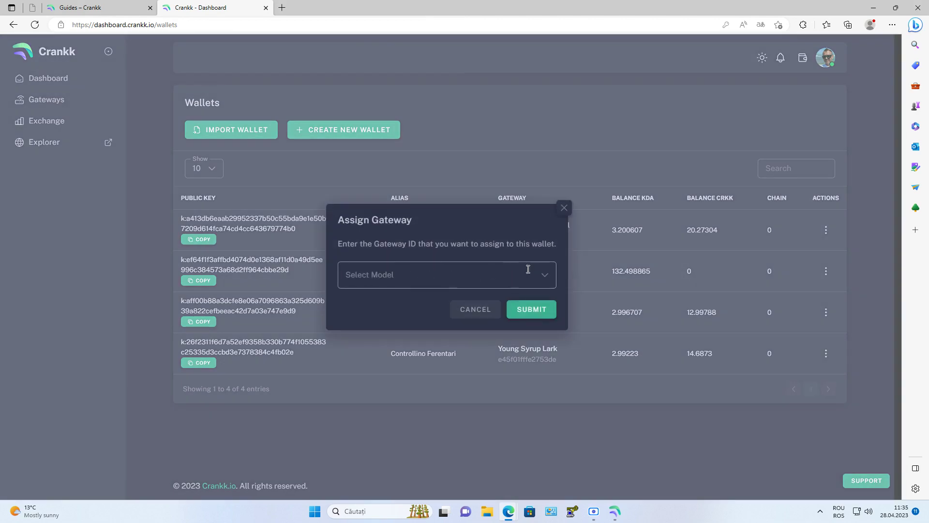
pyautogui.click(541, 275)
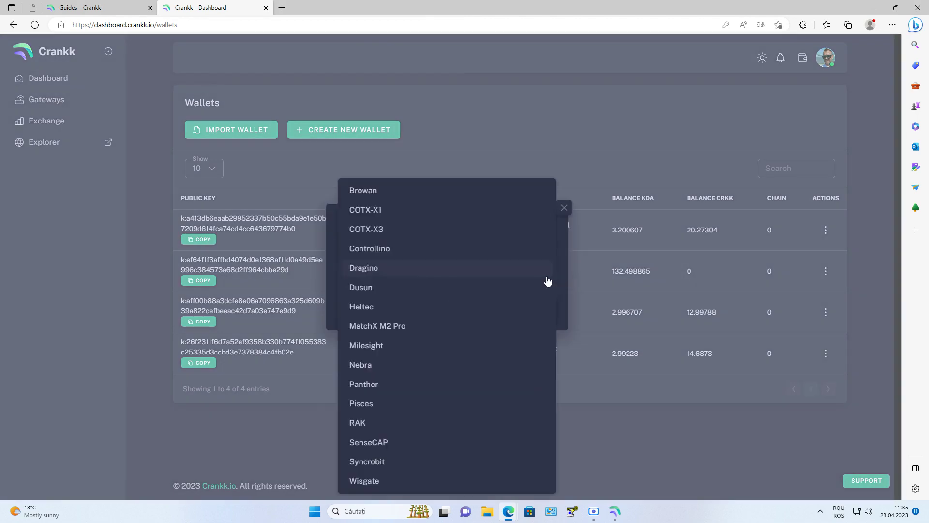
pyautogui.click(371, 442)
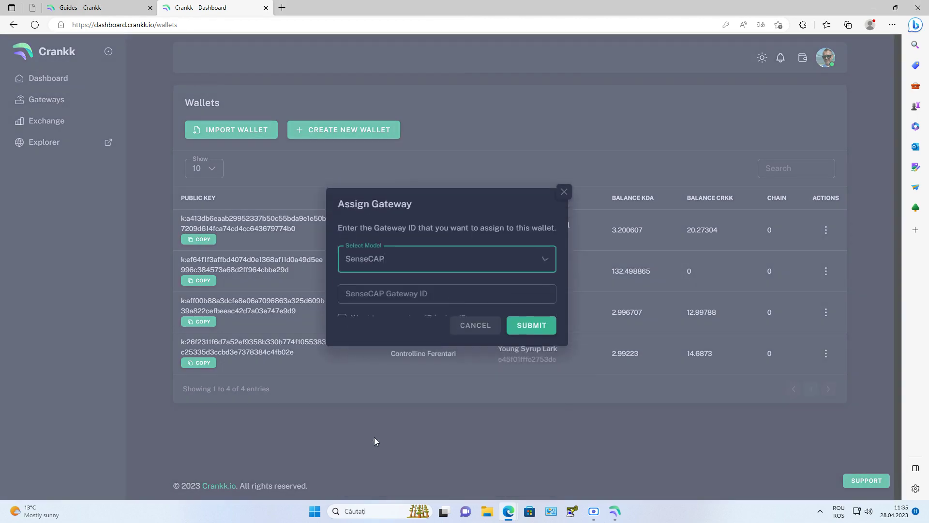
pyautogui.click(390, 283)
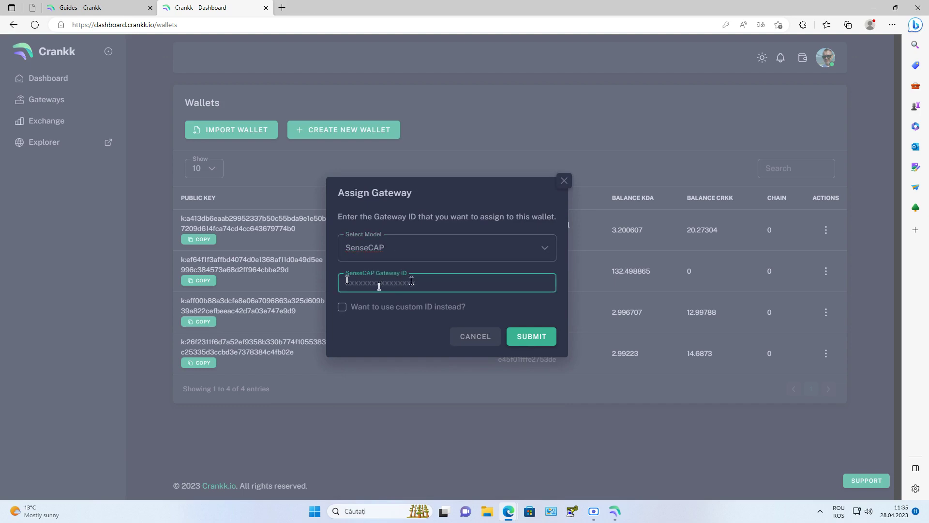
# - Cancel the gateway assignment and dismiss the wallet's Actions menu
pyautogui.click(472, 344)
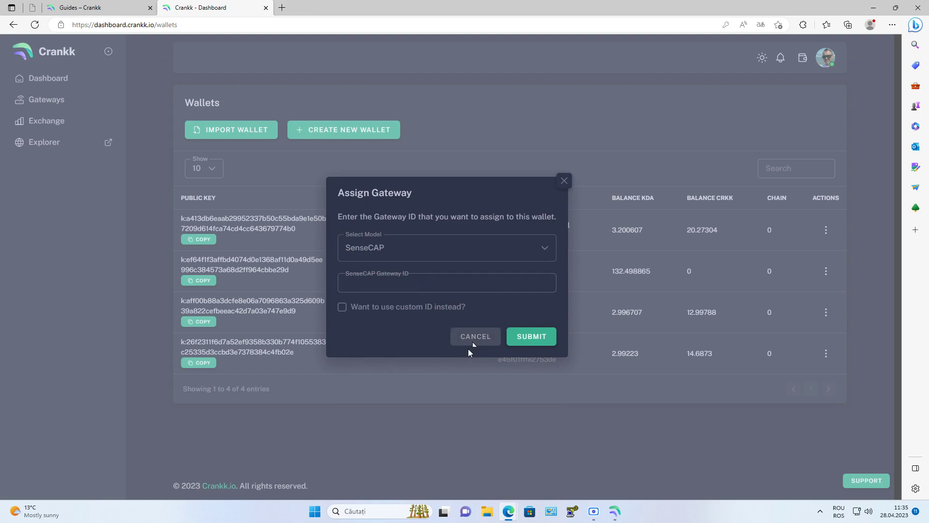
pyautogui.click(826, 271)
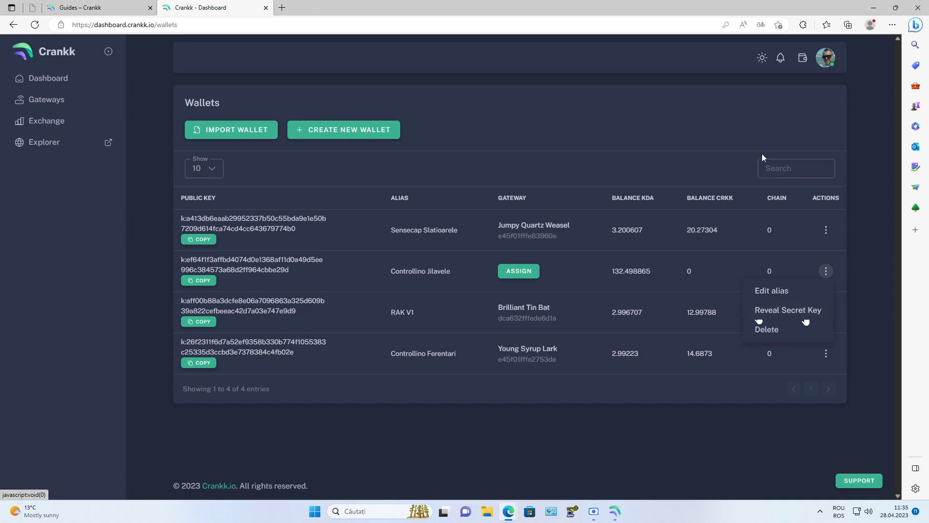
pyautogui.click(419, 58)
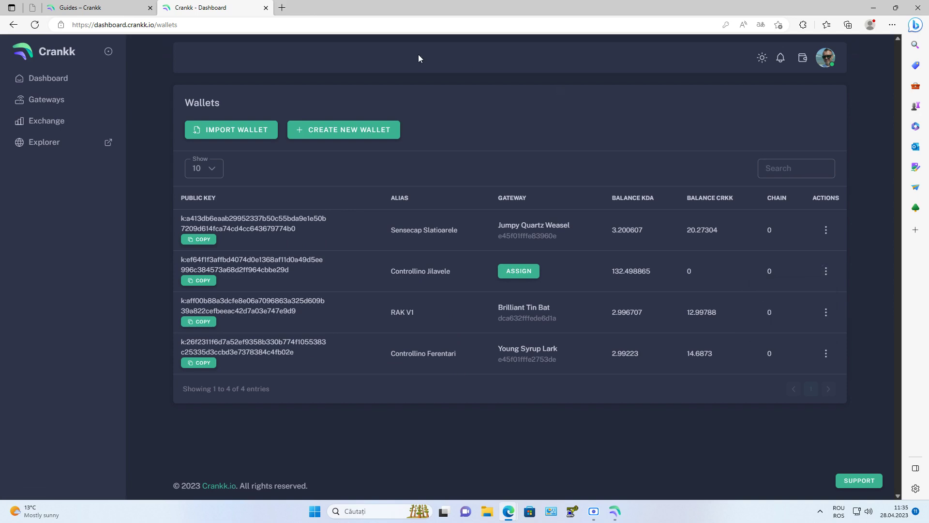
# - Load 192.168.1.13:17080 in a new tab to reach the Crankk Local Dashboard
pyautogui.click(281, 7)
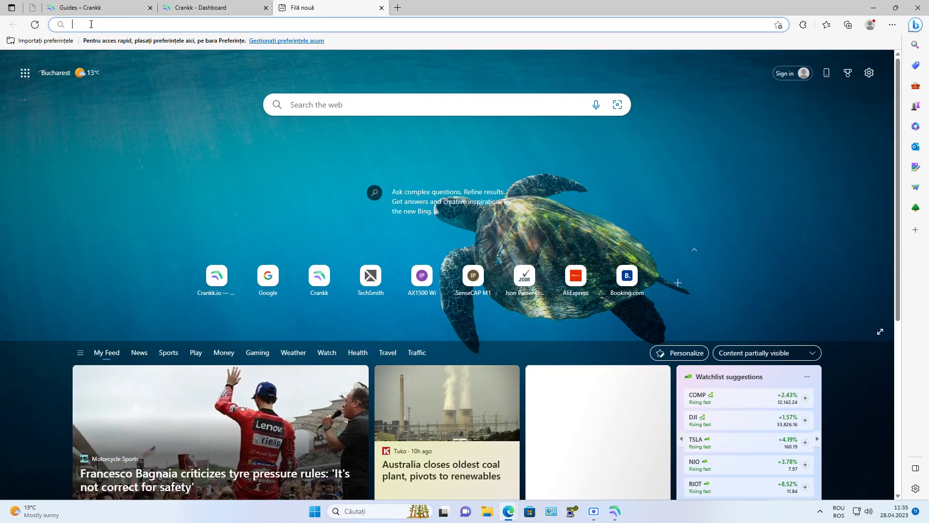
pyautogui.click(121, 22)
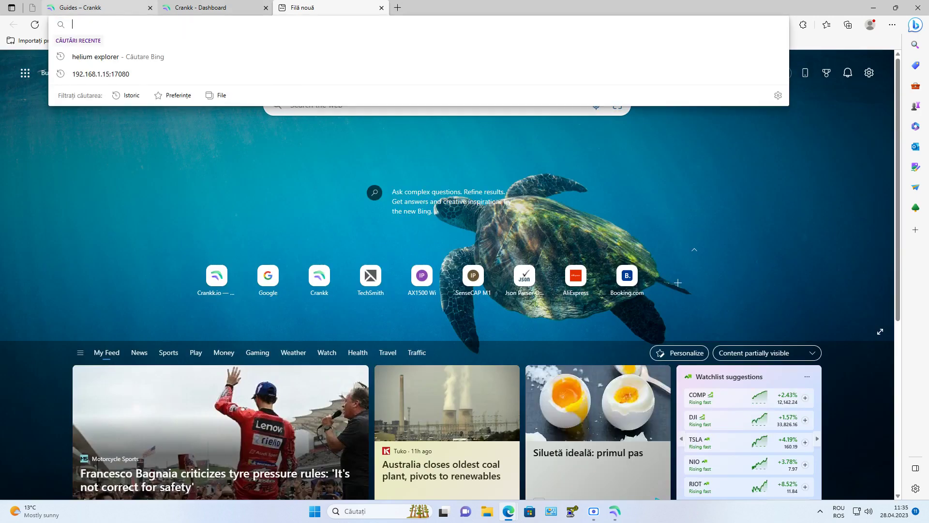
pyautogui.write('192')
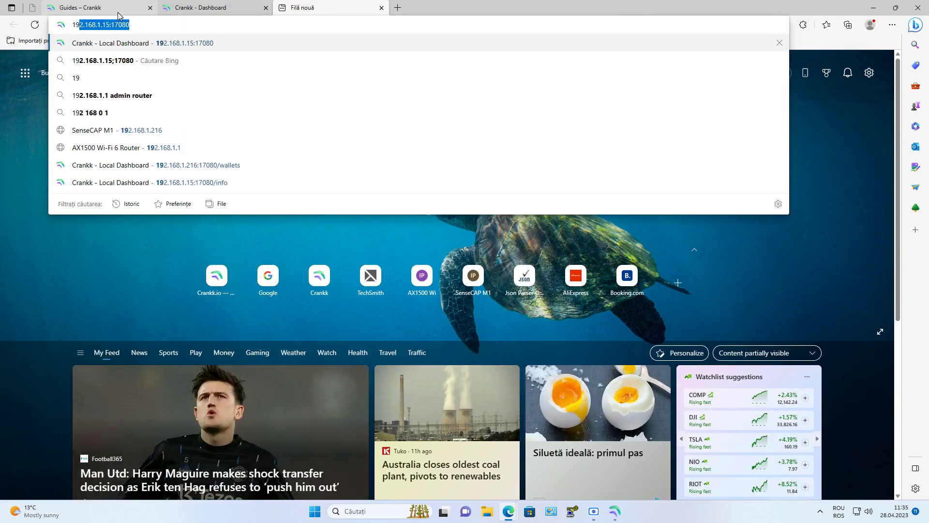
pyautogui.write('.16')
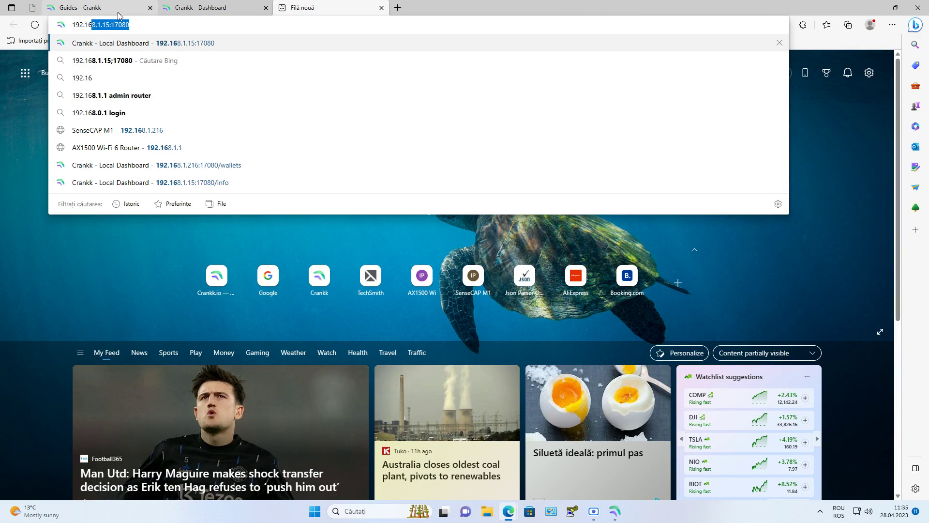
pyautogui.write('8.1.1')
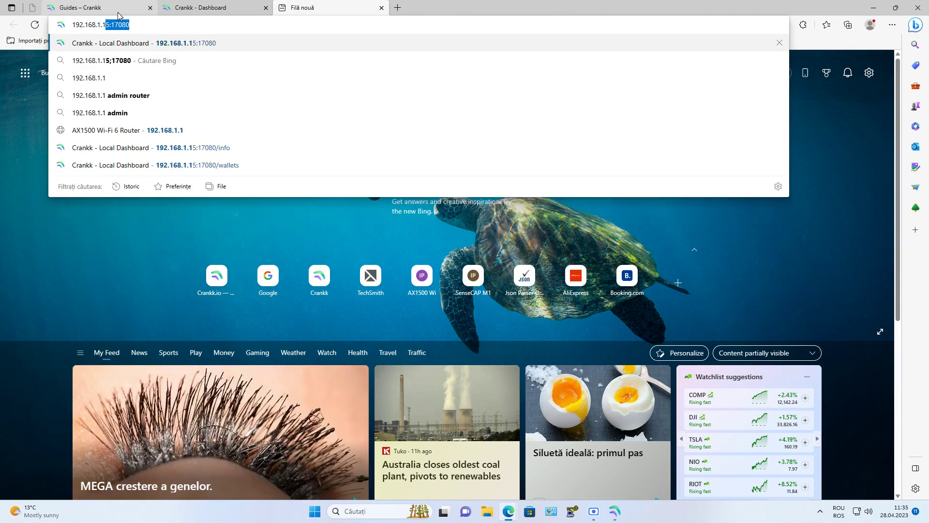
pyautogui.write('3')
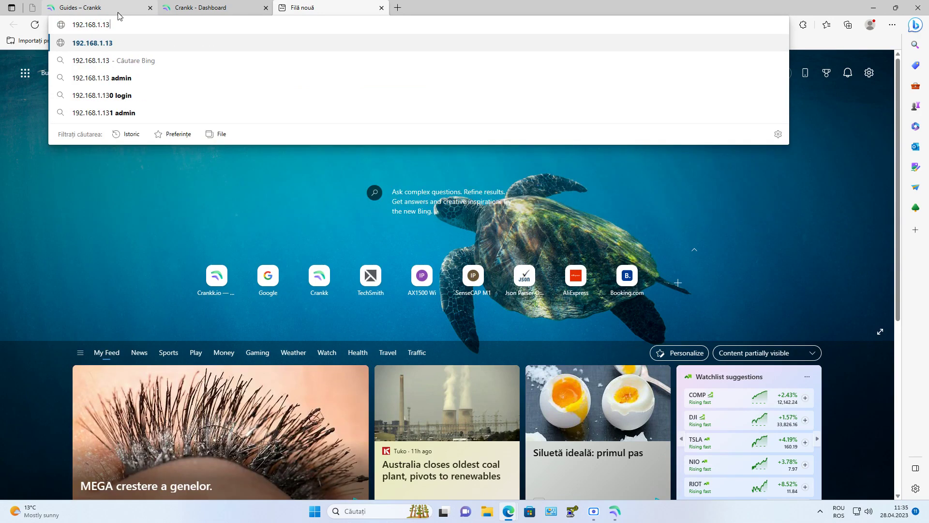
pyautogui.write(':')
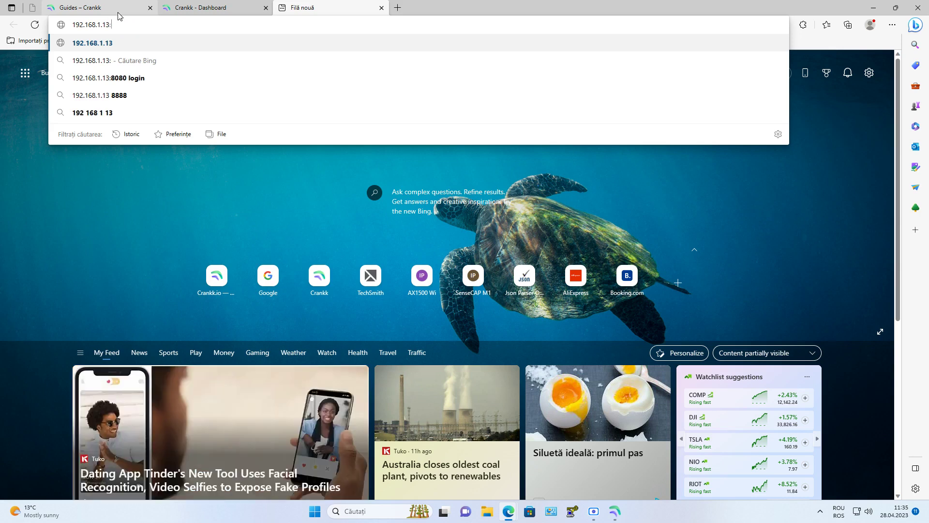
pyautogui.write('17')
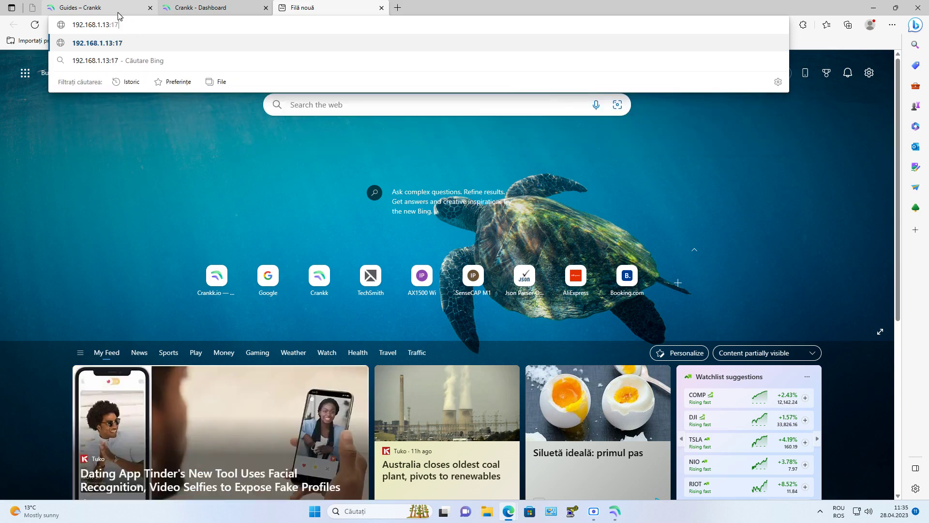
pyautogui.write('080')
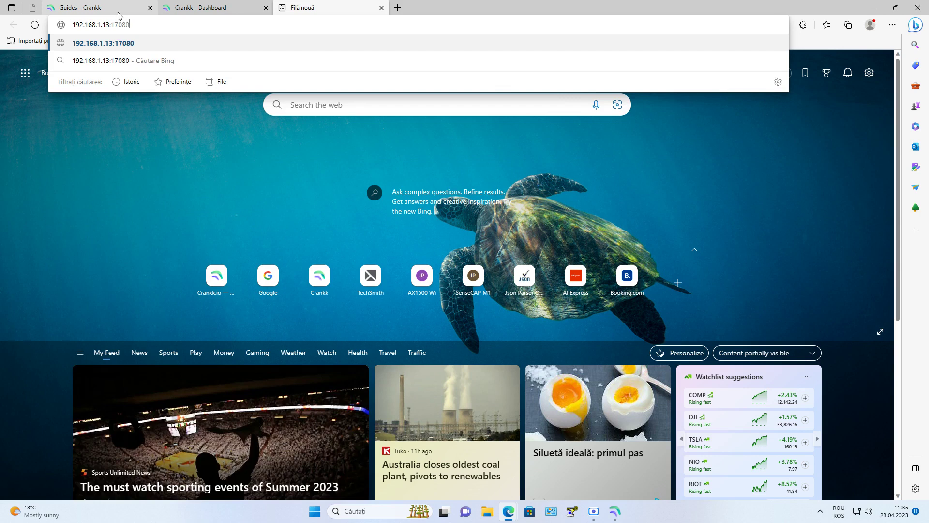
pyautogui.press('Return')
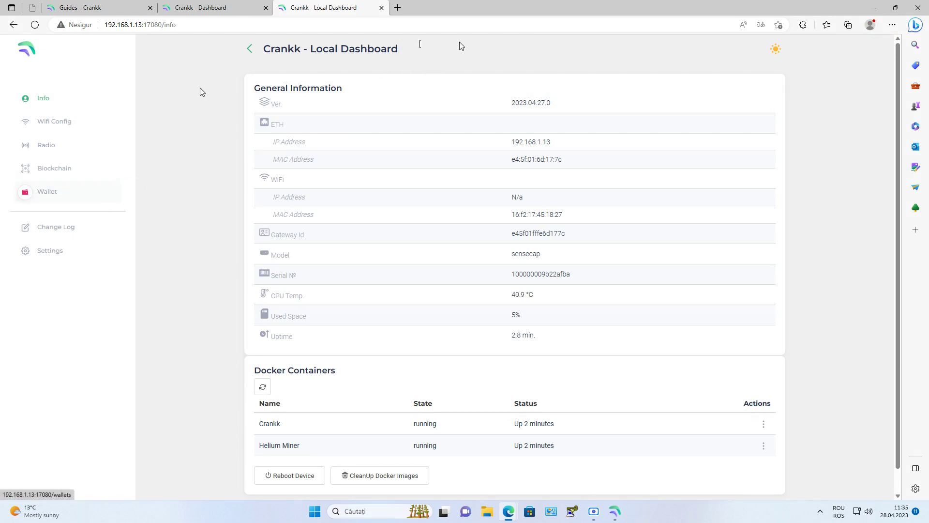
# - Bring up CrankkSetup and select the gateway's Device ID value to check it
pyautogui.click(615, 511)
pyautogui.click(406, 322)
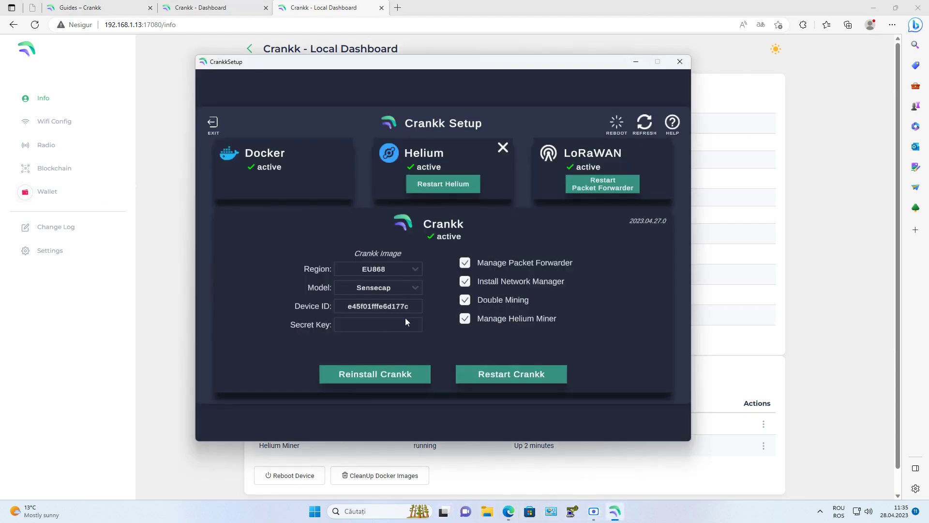
pyautogui.click(411, 307)
pyautogui.moveTo(411, 307); pyautogui.dragTo(405, 308)
# - Minimize CrankkSetup, go to the local dashboard's Wallet page, and focus the Secret key field
pyautogui.click(638, 64)
pyautogui.click(48, 196)
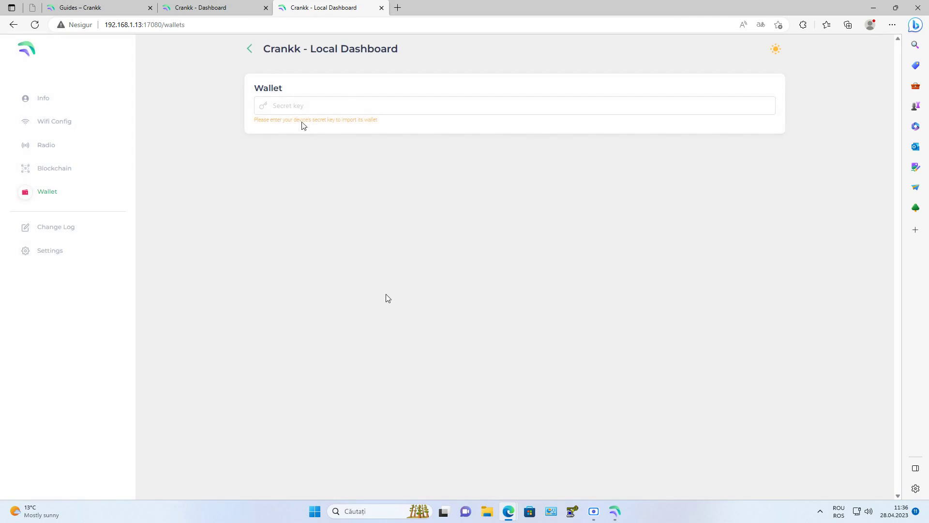
pyautogui.click(297, 105)
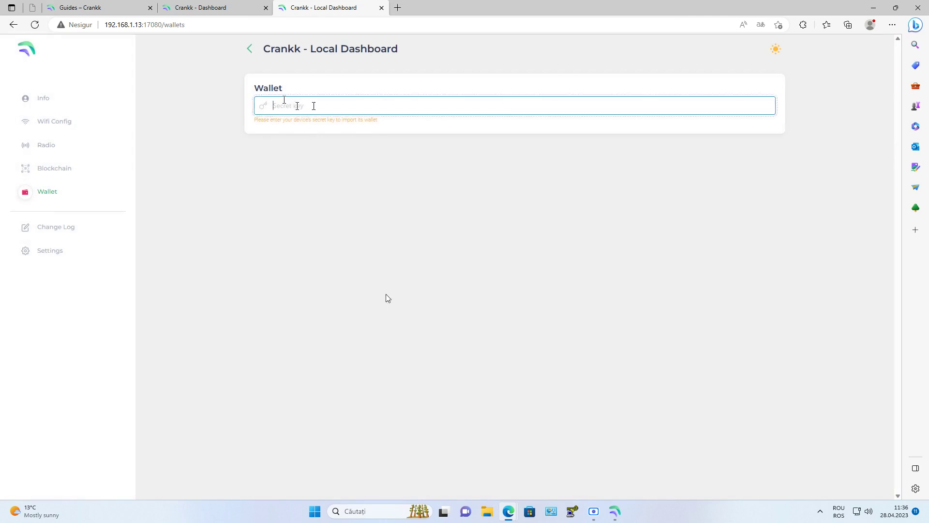
pyautogui.click(219, 8)
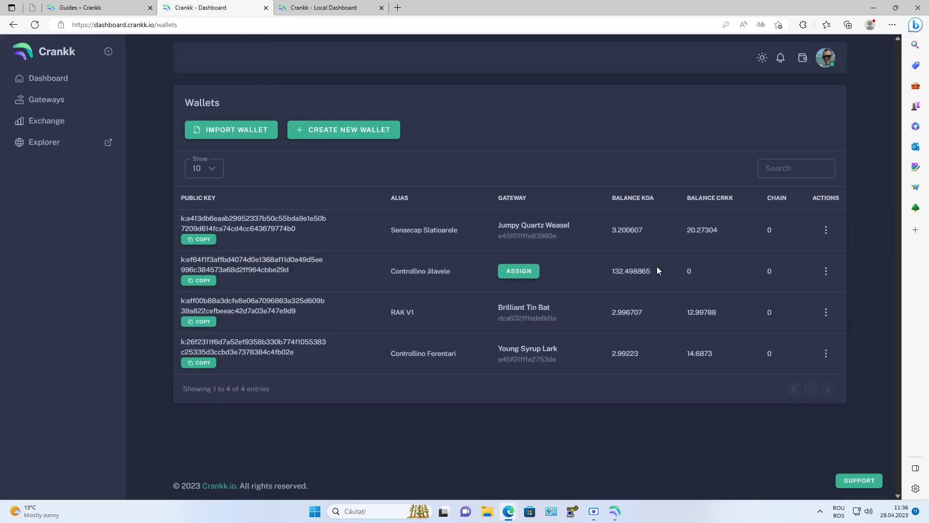
pyautogui.click(827, 271)
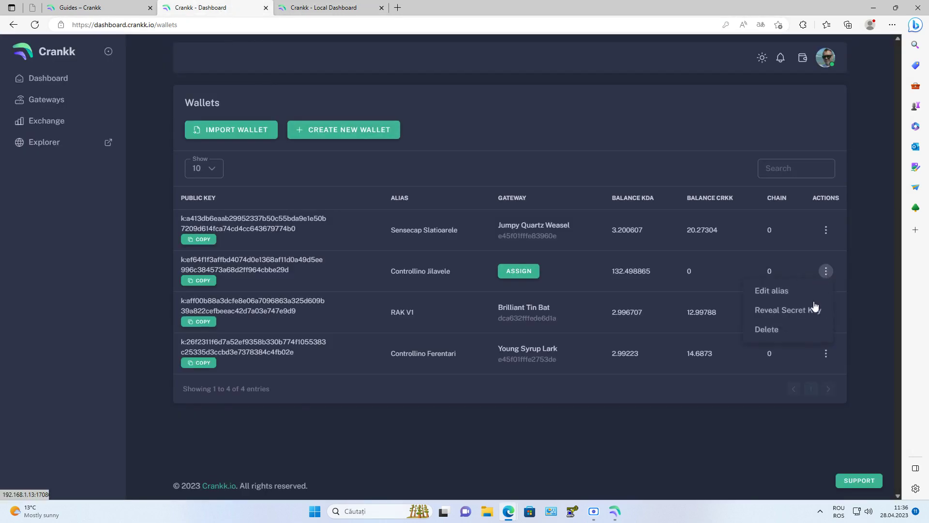
pyautogui.click(792, 310)
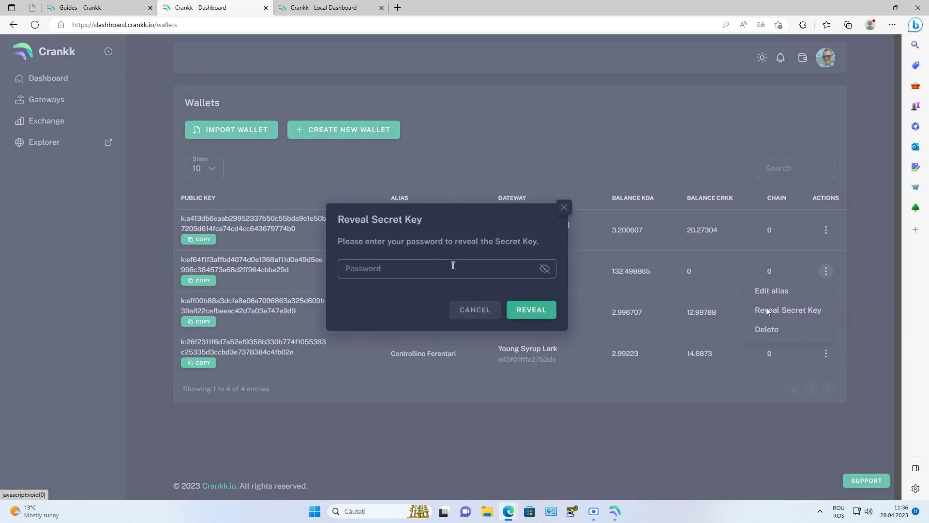
pyautogui.click(477, 311)
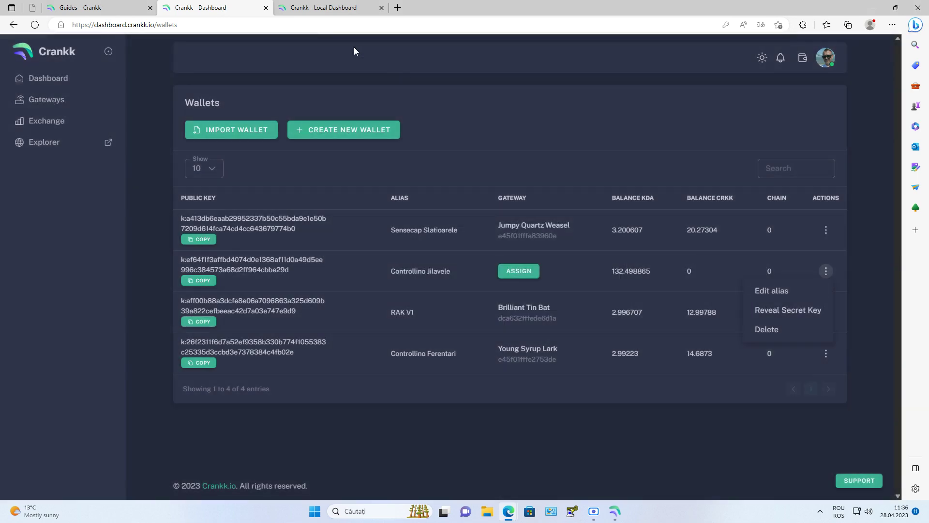
pyautogui.hotkey('ctrl', 'Tab')
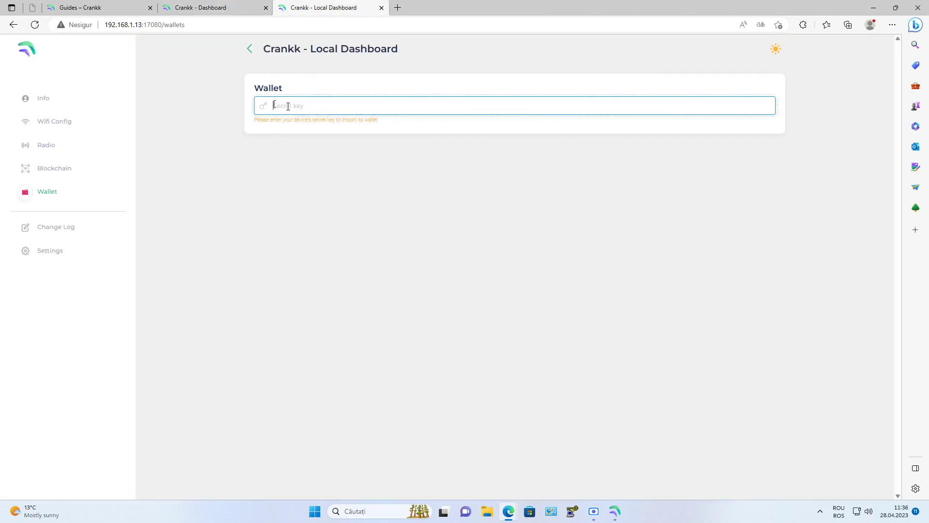